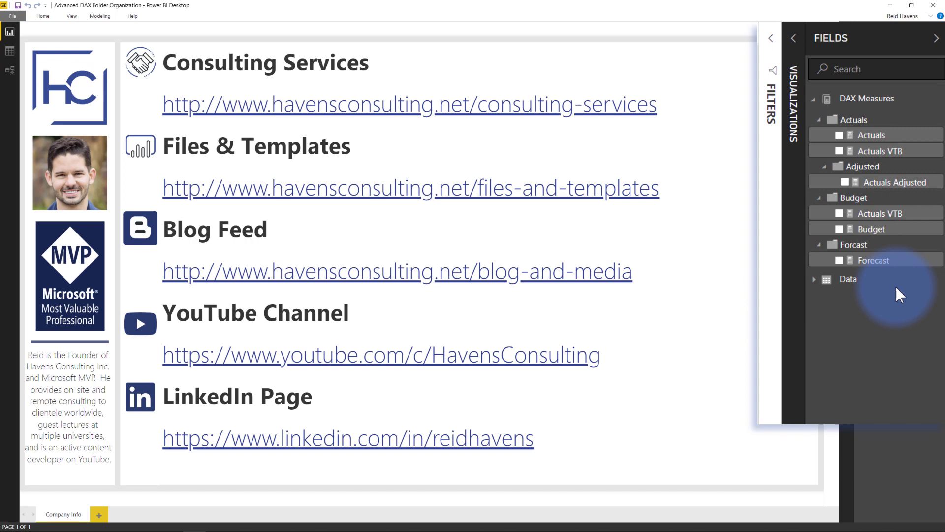
Collapse and re-expand the Actuals folder and Adjusted subfolder, then view the Actuals VTB formula.
left_click(825, 166)
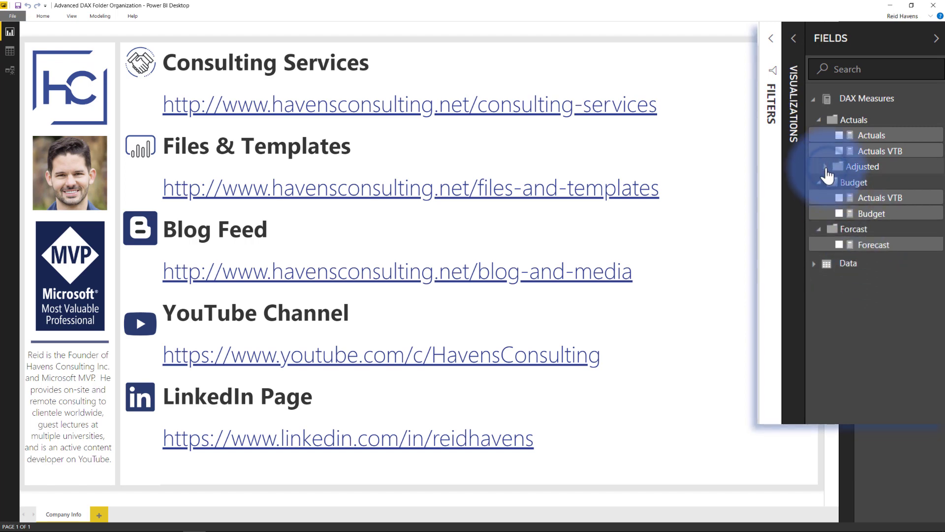
left_click(819, 120)
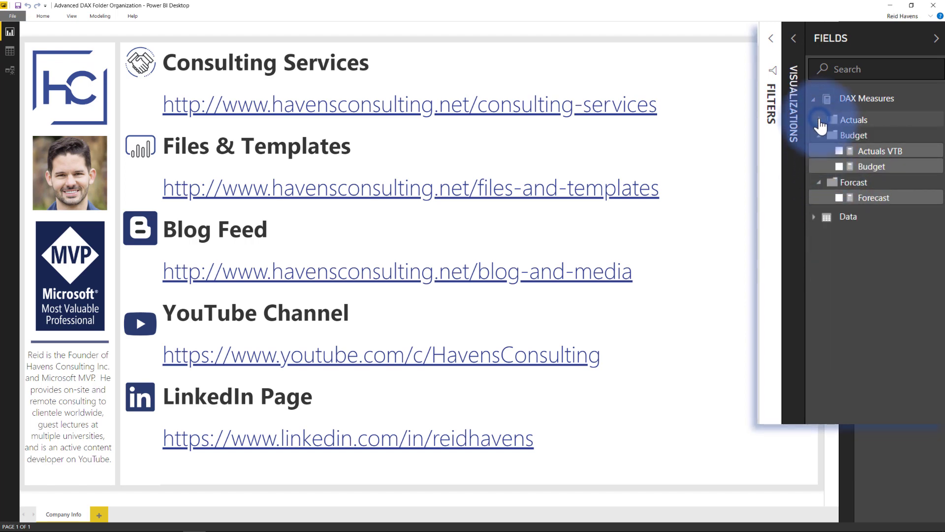
left_click(820, 122)
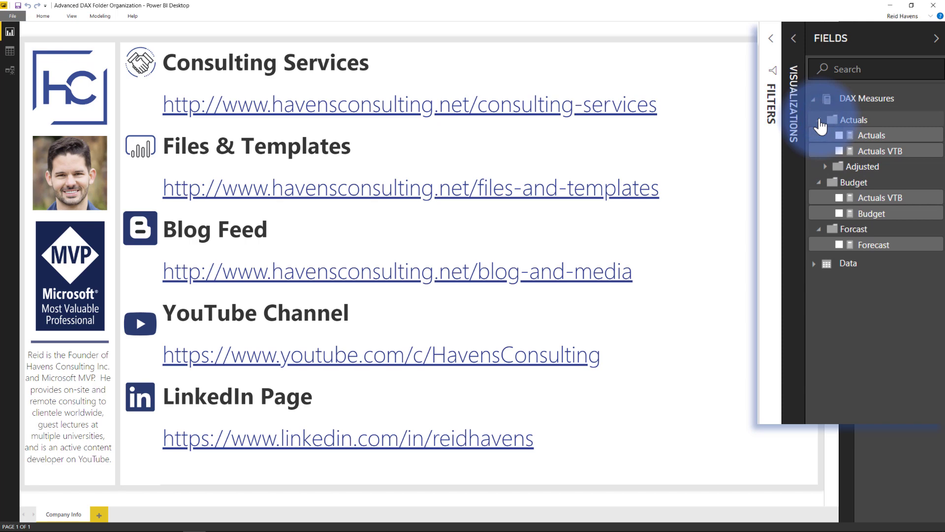
left_click(825, 166)
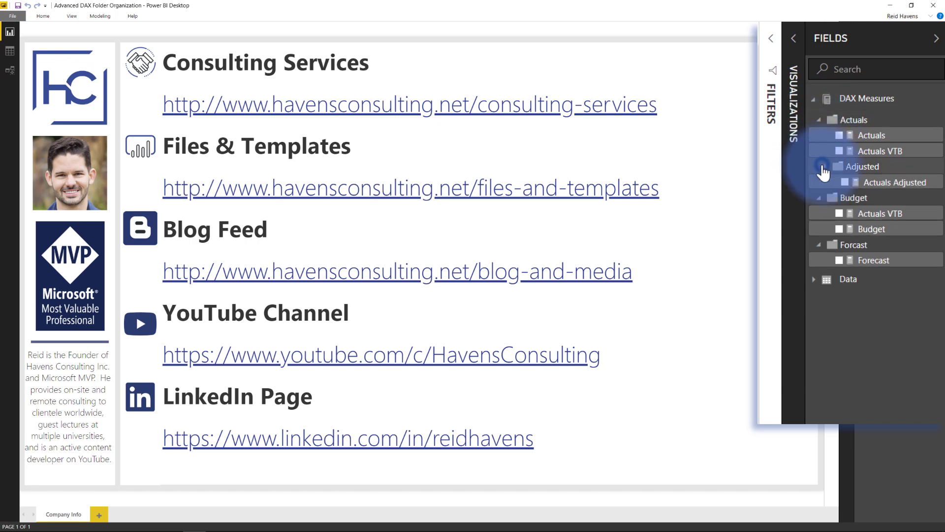
left_click(868, 153)
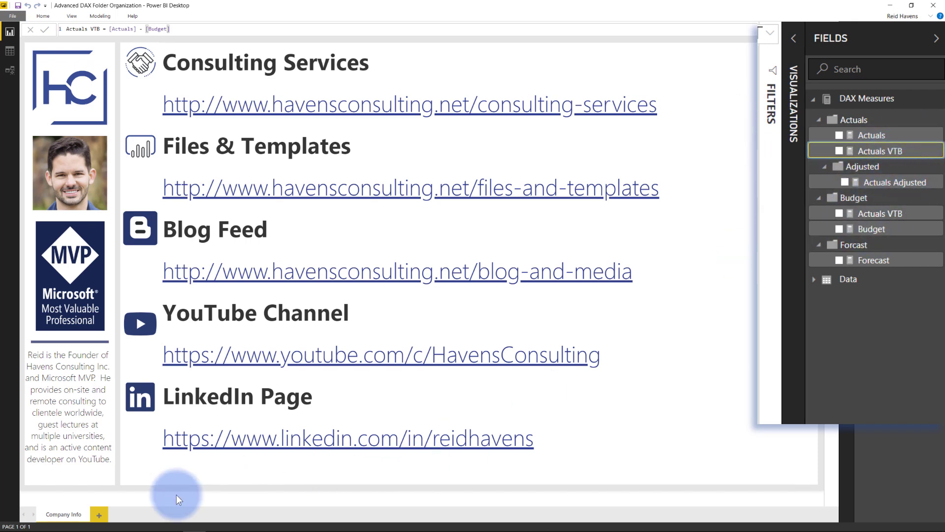
On a new page, chart Actuals VTB, then drag the Data table's Total Page Views onto the canvas.
left_click(99, 515)
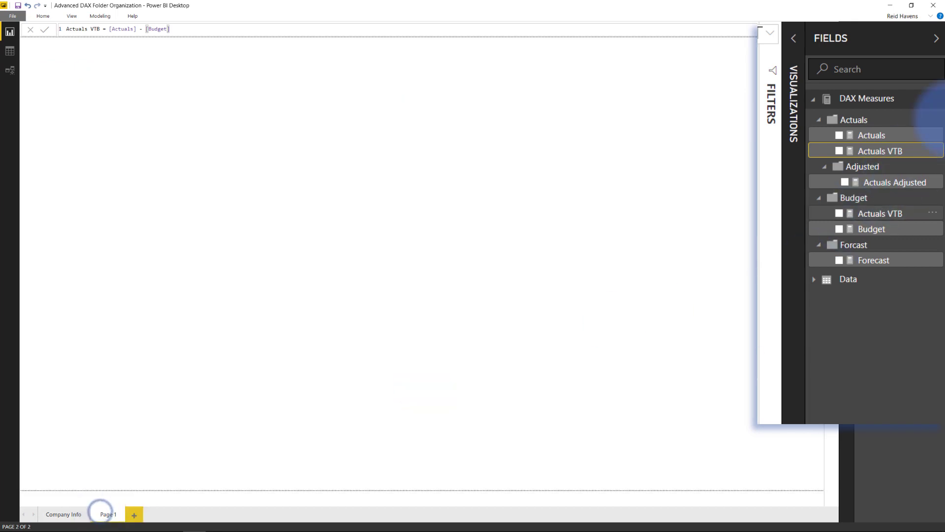
left_click_drag(903, 151, 461, 194)
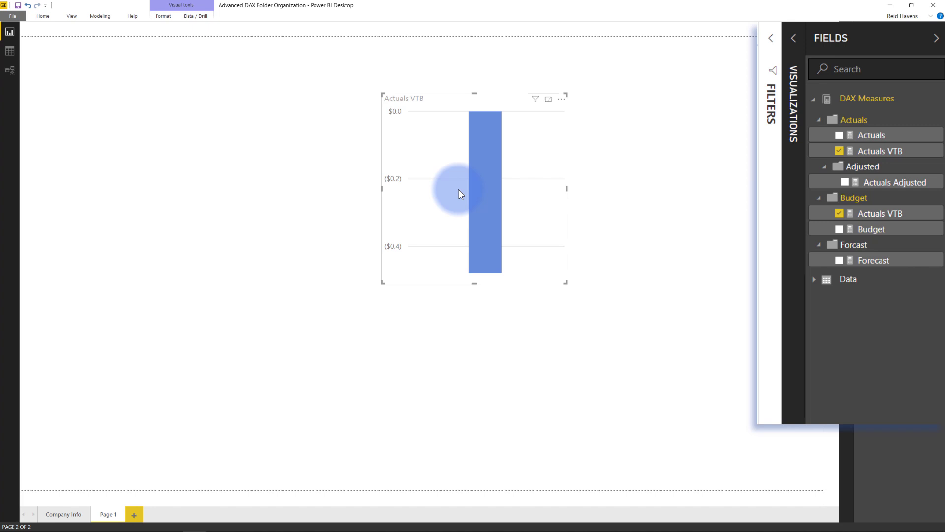
left_click(813, 287)
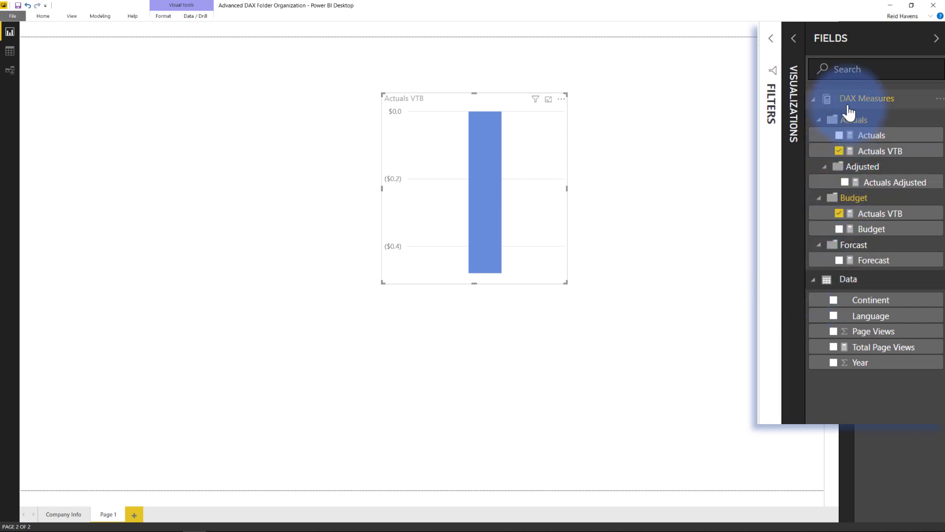
left_click(877, 351)
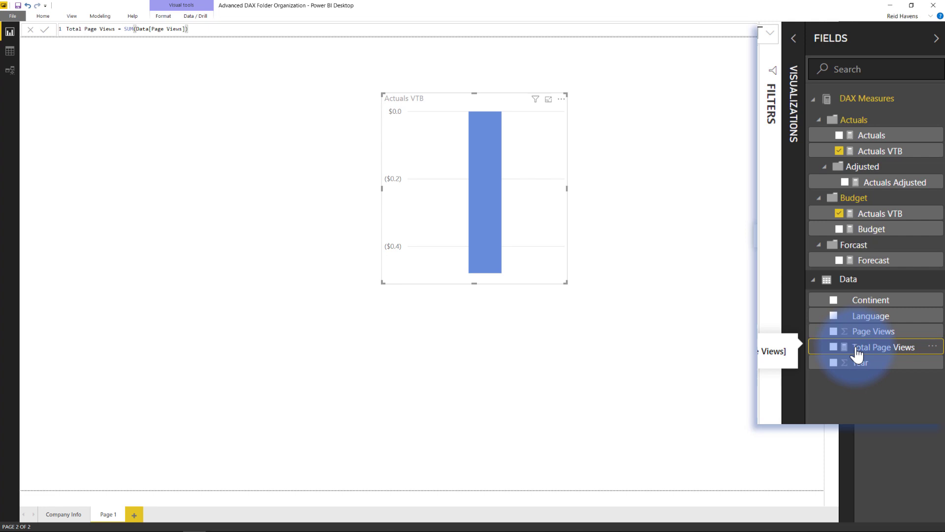
left_click_drag(857, 352, 258, 158)
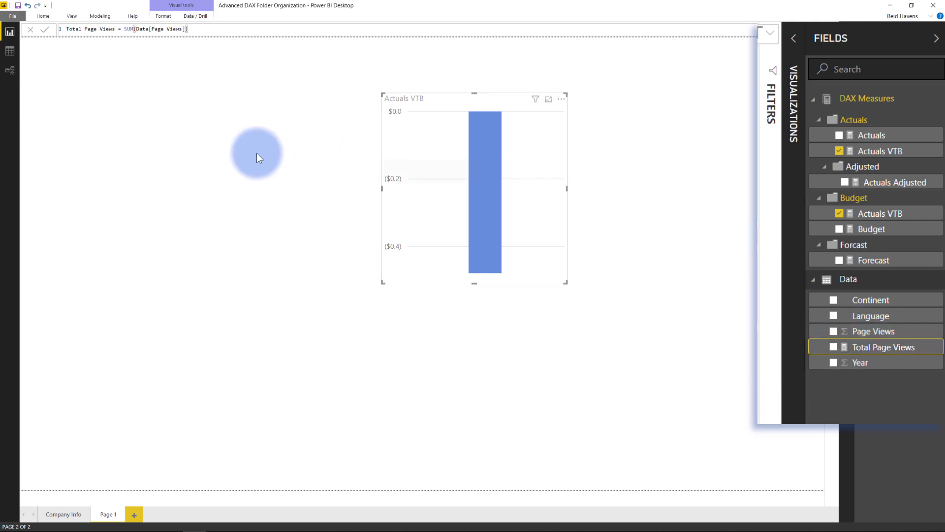
In the model view, expand the Adjusted subfolder and select the Actuals Adjusted measure.
left_click(10, 71)
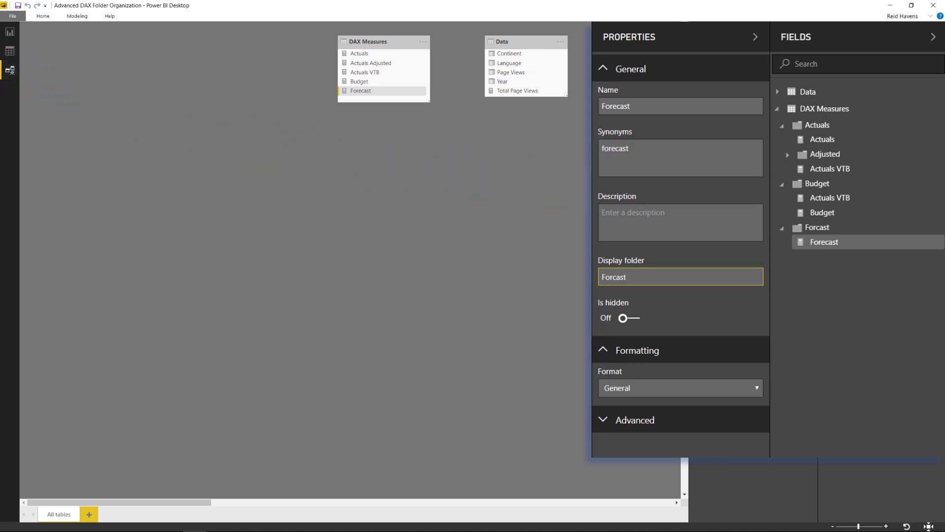
left_click_drag(819, 154, 788, 156)
left_click(787, 155)
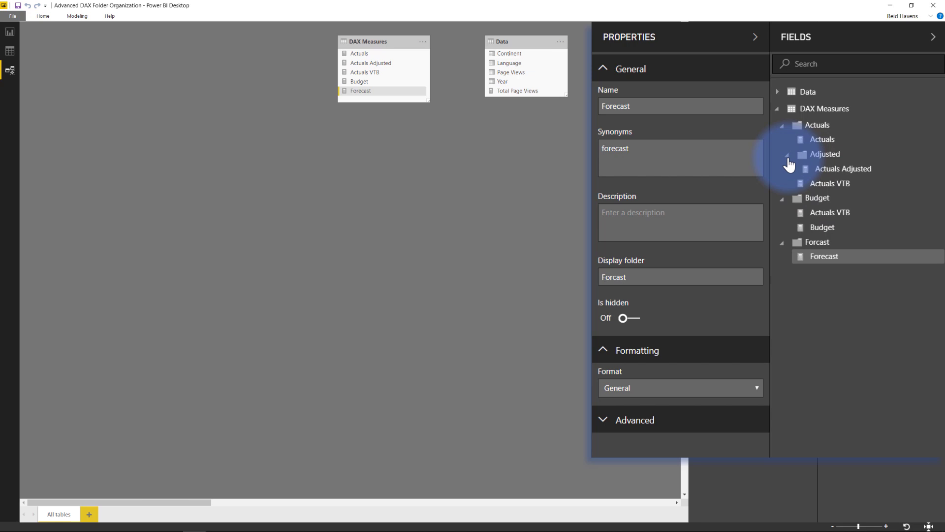
left_click(835, 173)
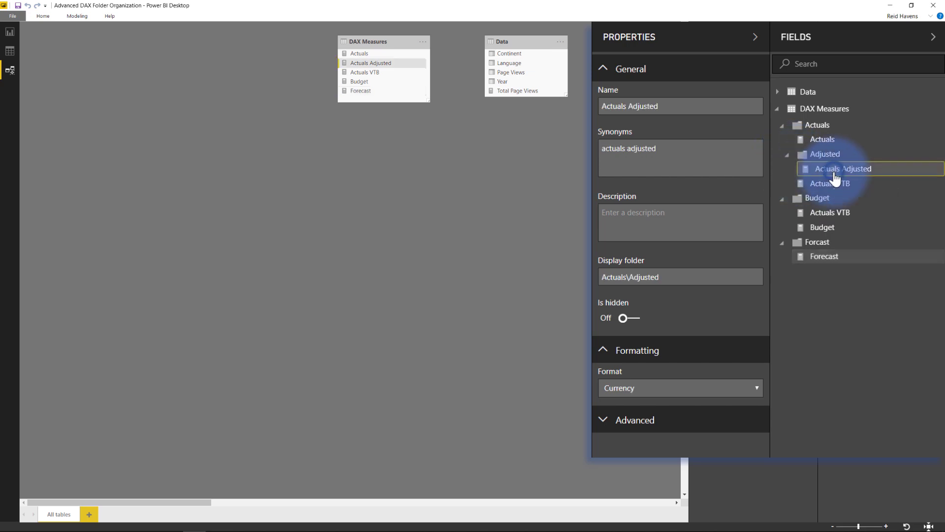
Inspect the Actuals\Adjusted display folder path, retyping its backslash and highlighting 'Adjusted'.
left_click(719, 272)
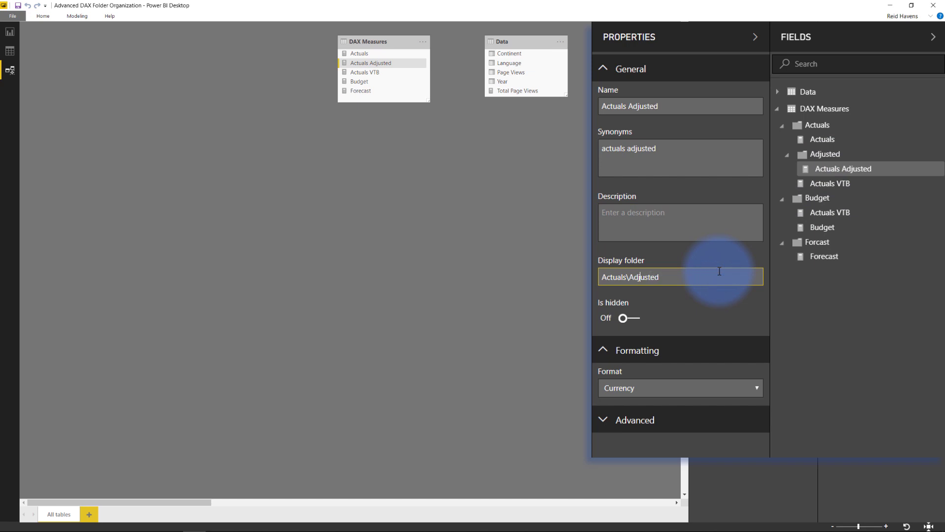
key("BackSpace")
type("\\")
key("shift+End")
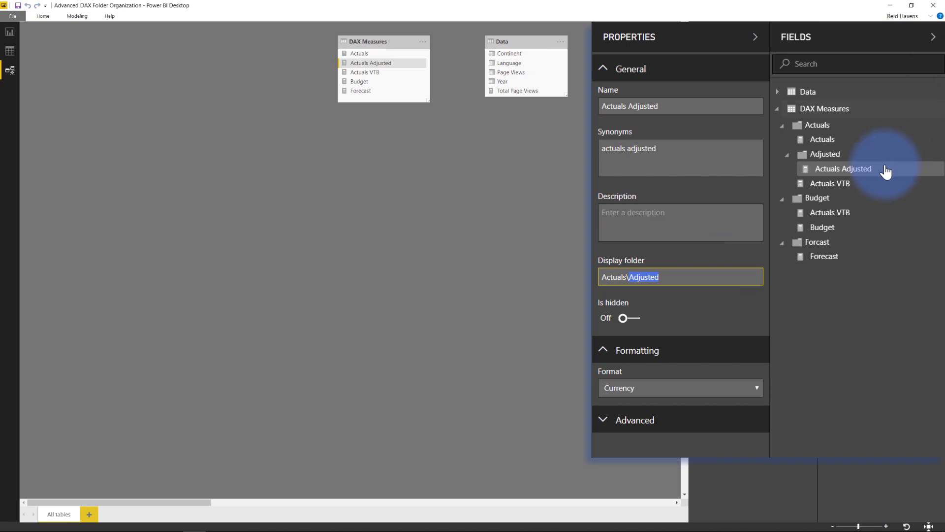
Select Actuals VTB and point out the semicolon in its Actuals;Budget display folder value.
left_click(854, 191)
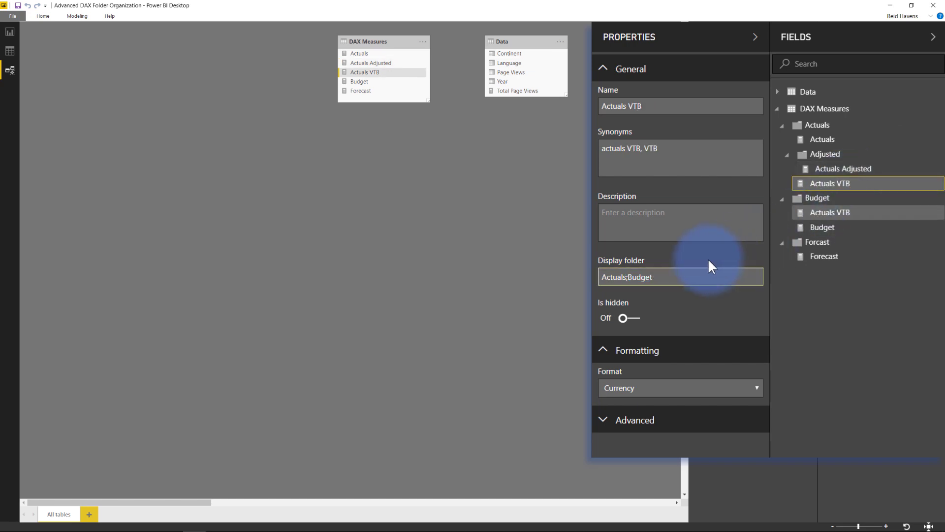
left_click(691, 273)
key("Left")
key("Left")
key("Left")
key("Left")
key("Left")
key("Left")
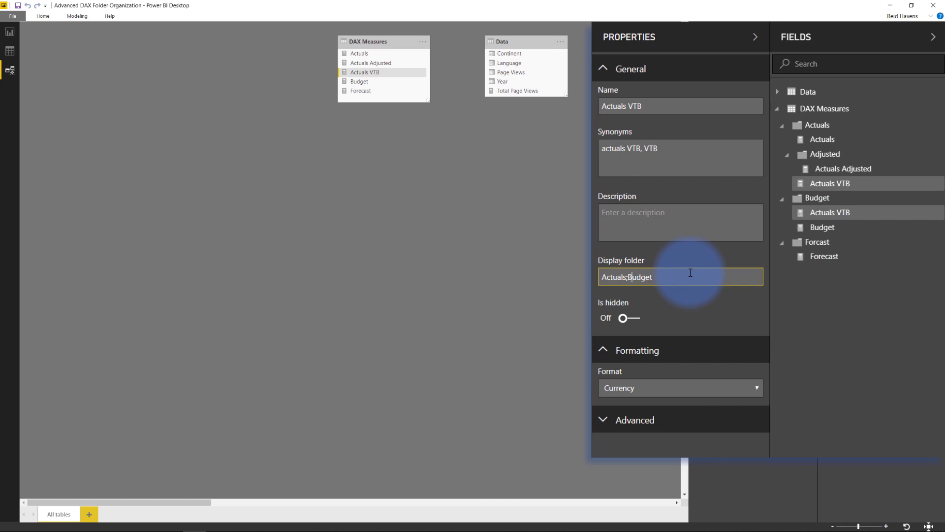
key("Left")
key("Right")
key("Right")
key("Right")
key("Right")
key("Right")
key("Right")
key("Right")
In the report view, rename the Total Page Views measure to _Total Page Views.
left_click(11, 32)
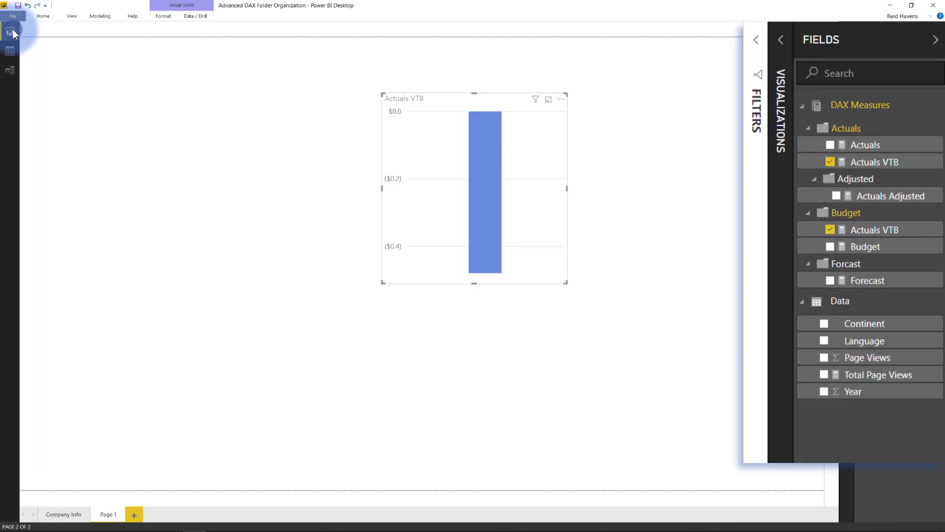
left_click(891, 384)
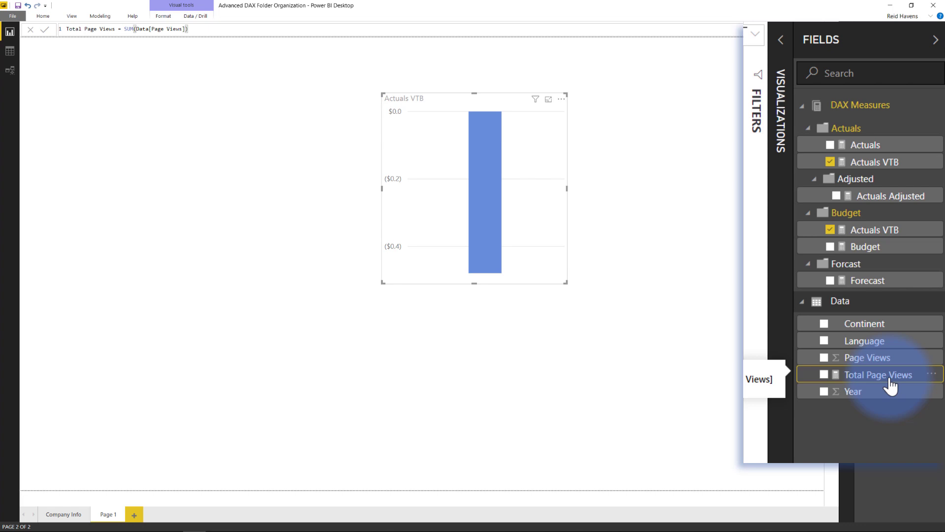
double_click(892, 384)
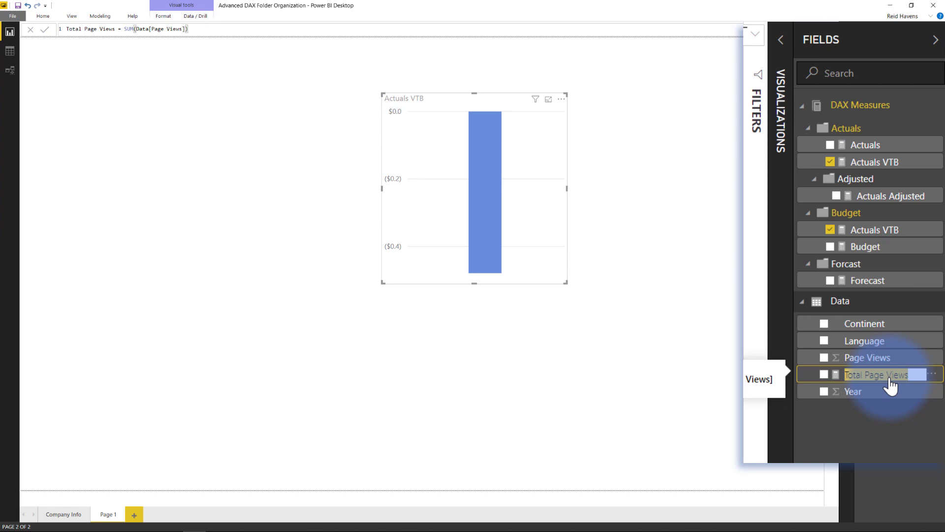
type("_")
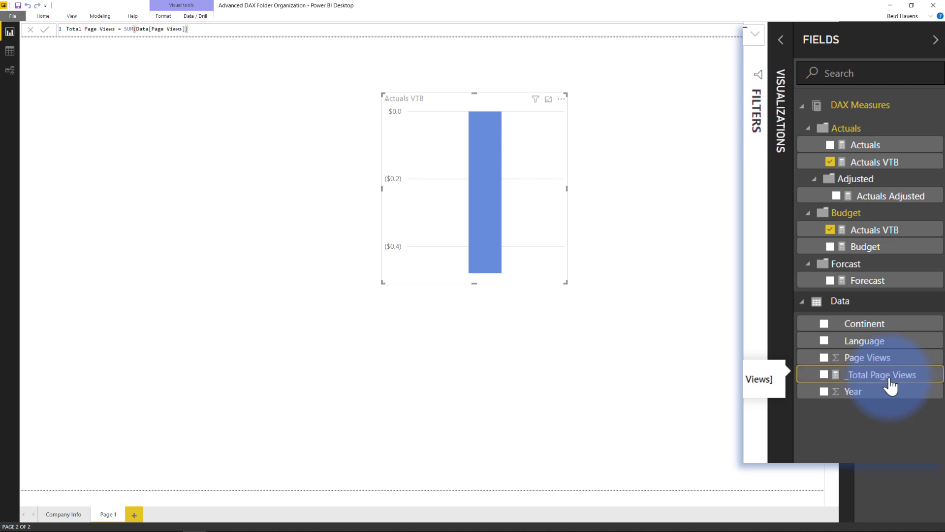
key("Return")
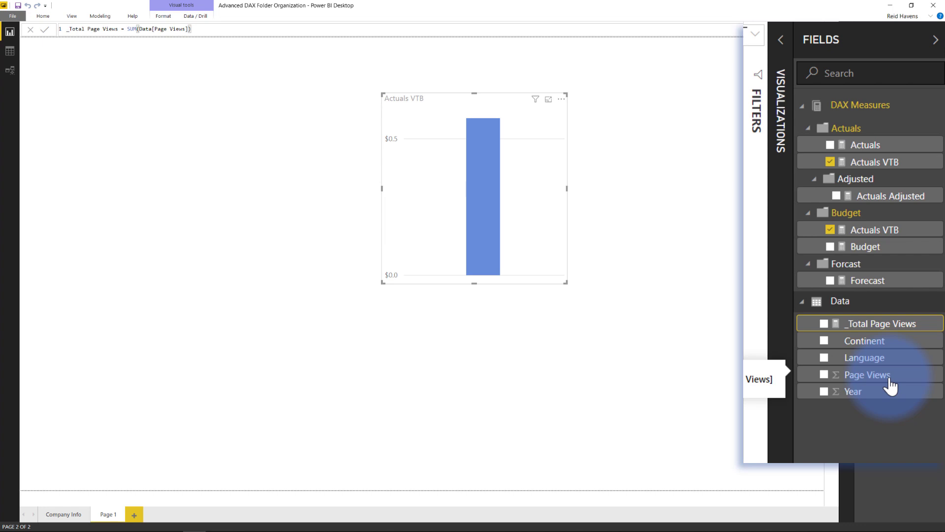
Rename _Total Page Views to .Total Page Views.
double_click(872, 332)
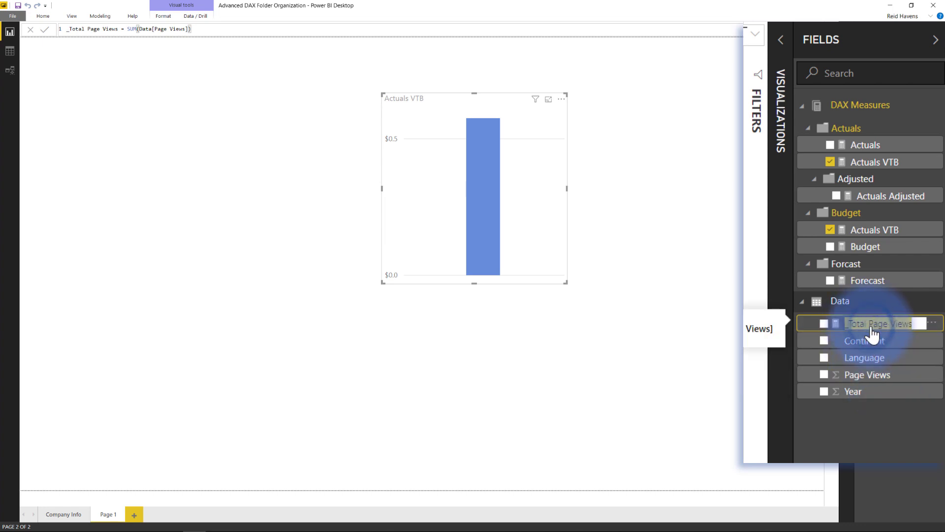
key("Delete")
type(".")
key("Return")
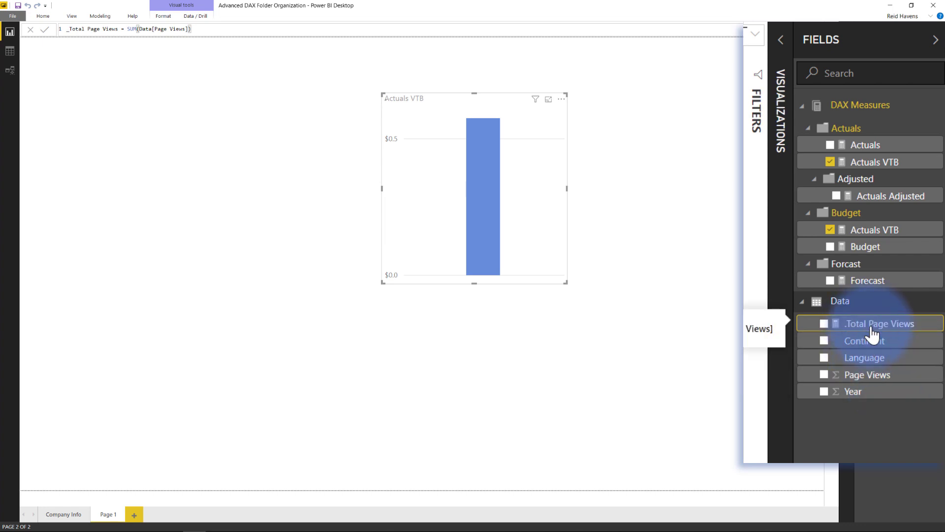